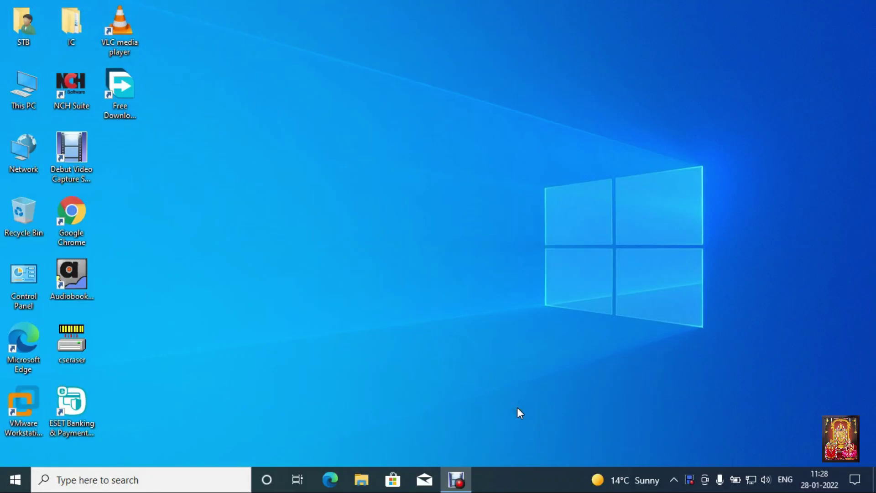
Step: Open Chrome, go to google.com and search for 'download rufus for windows'
{"action": "left_click", "coordinate": [449, 391]}
{"action": "double_click", "coordinate": [71, 214]}
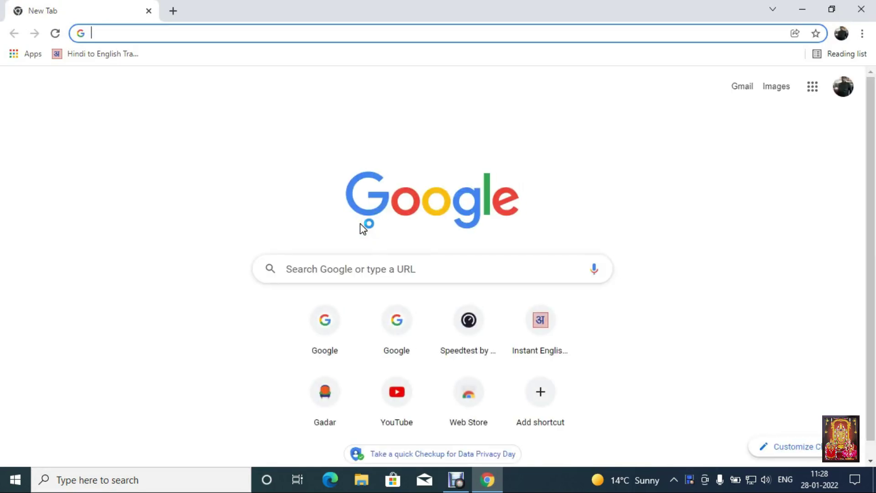
{"action": "type", "text": "googl"}
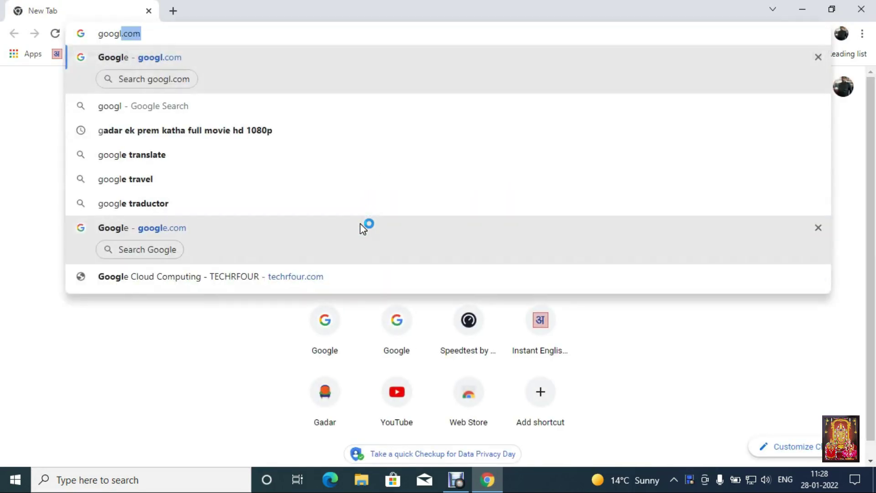
{"action": "type", "text": "e.com"}
{"action": "key", "text": "Return"}
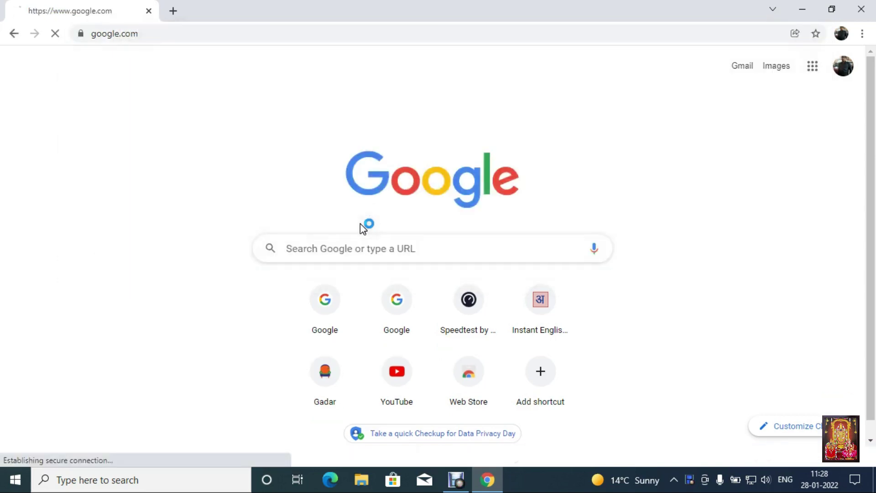
{"action": "type", "text": "dow"}
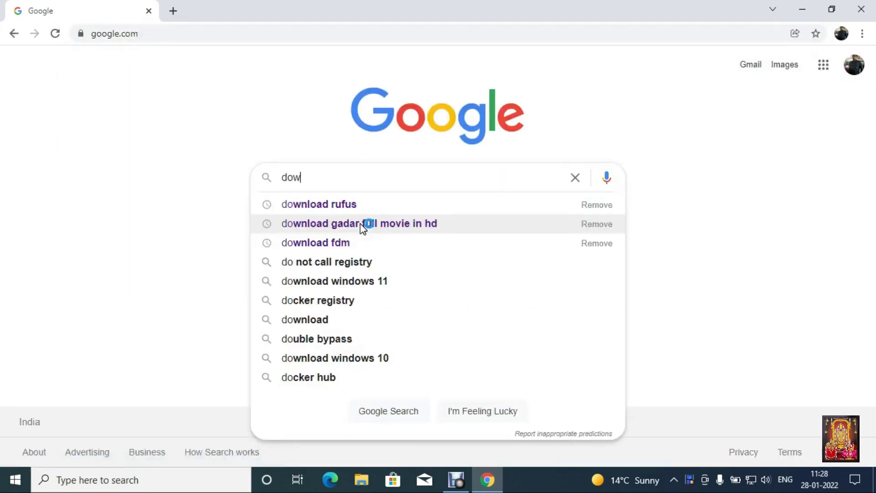
{"action": "type", "text": "nload rufas"}
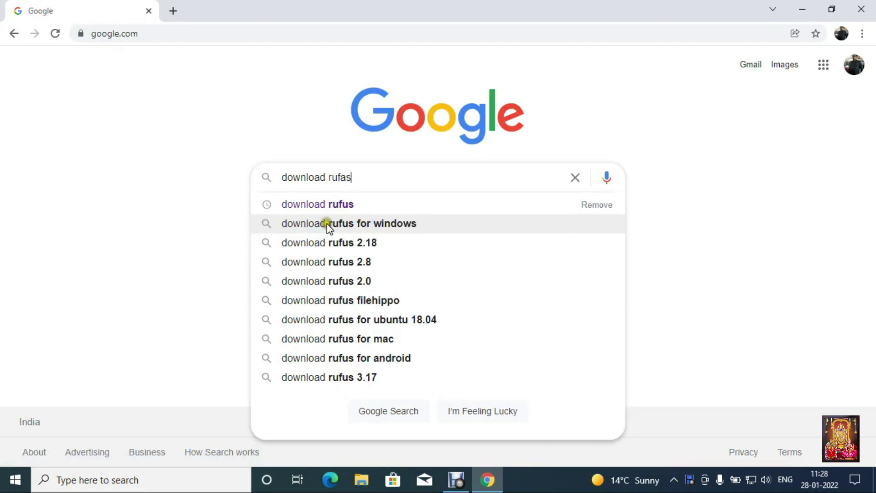
{"action": "left_click", "coordinate": [365, 221]}
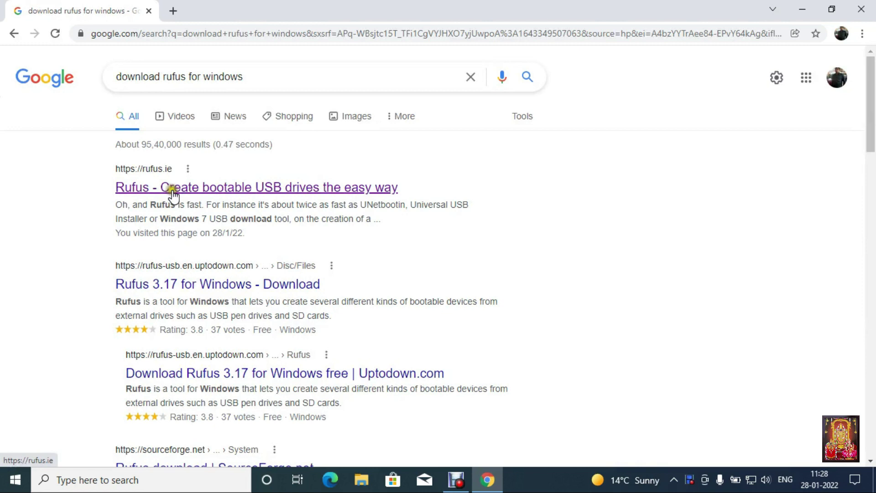
Step: Open rufus.ie and download Rufus 3.17 (rufus-3.17.exe) from its Download section
{"action": "left_click", "coordinate": [274, 190]}
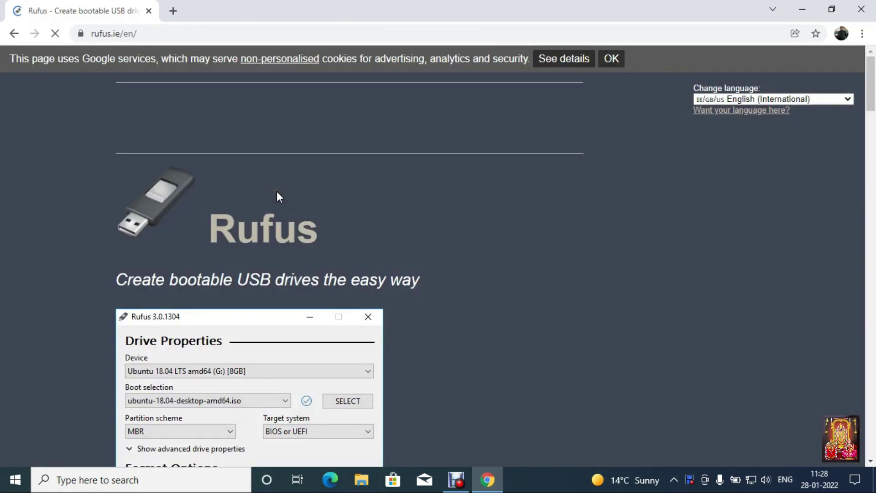
{"action": "scroll", "coordinate": [349, 261], "scroll_direction": "down", "scroll_amount": 4}
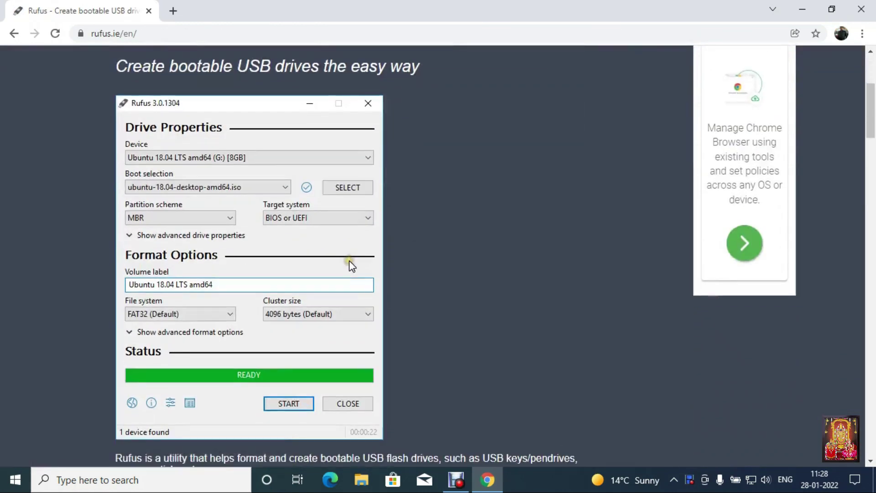
{"action": "scroll", "coordinate": [349, 261], "scroll_direction": "down", "scroll_amount": 12}
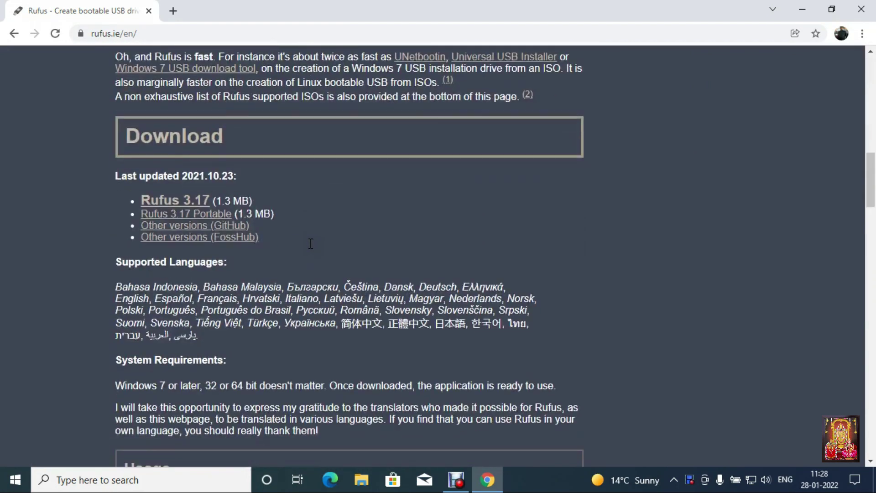
{"action": "left_click", "coordinate": [192, 205]}
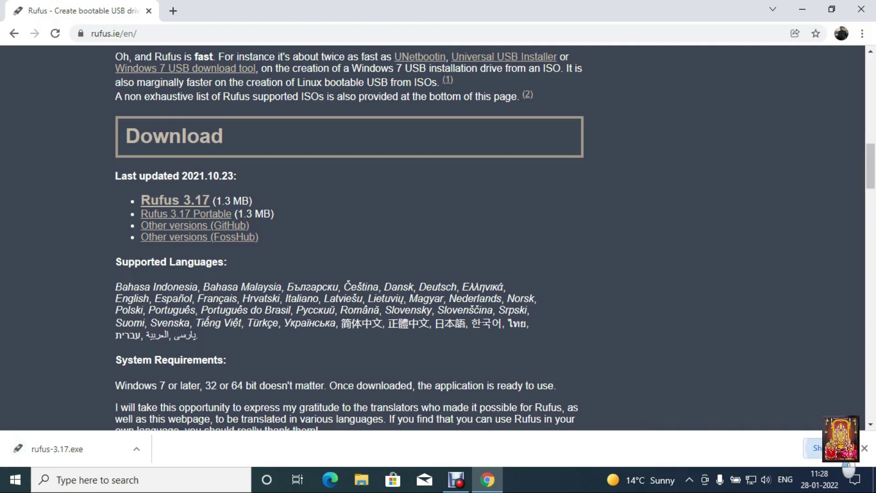
Step: Run rufus-3.17 from the Downloads folder, then close File Explorer and Chrome
{"action": "left_click", "coordinate": [814, 448]}
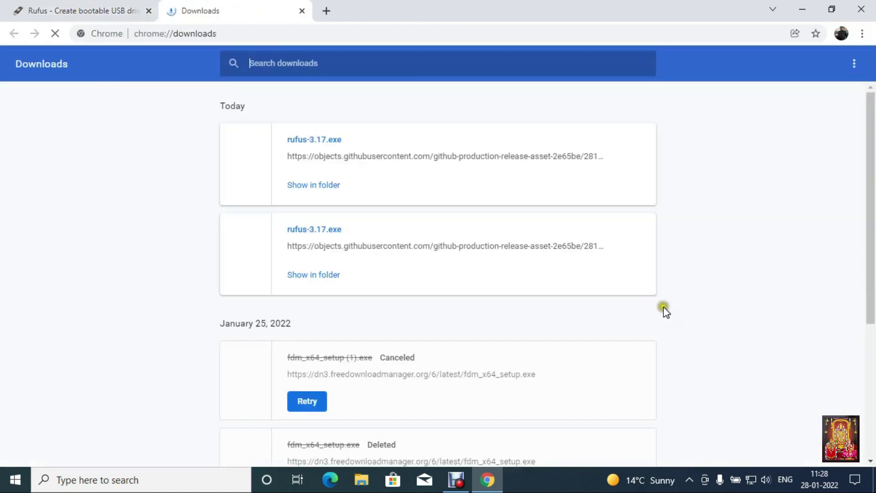
{"action": "left_click", "coordinate": [324, 183]}
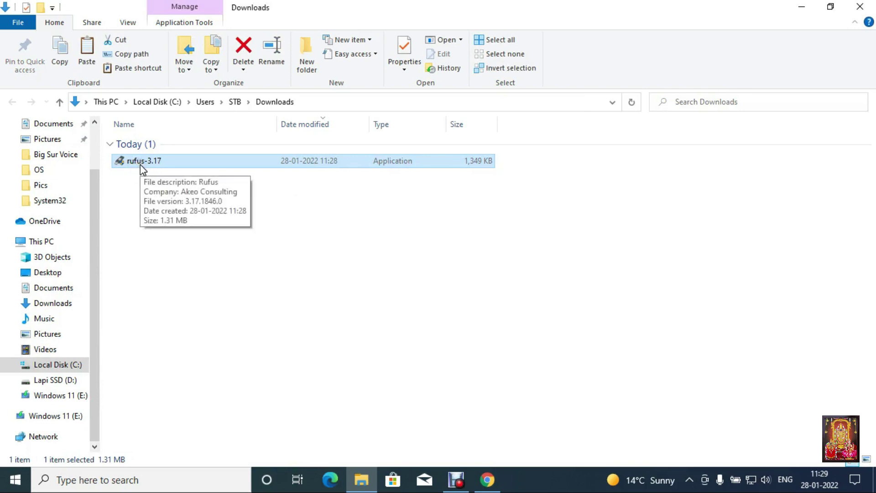
{"action": "right_click", "coordinate": [156, 159]}
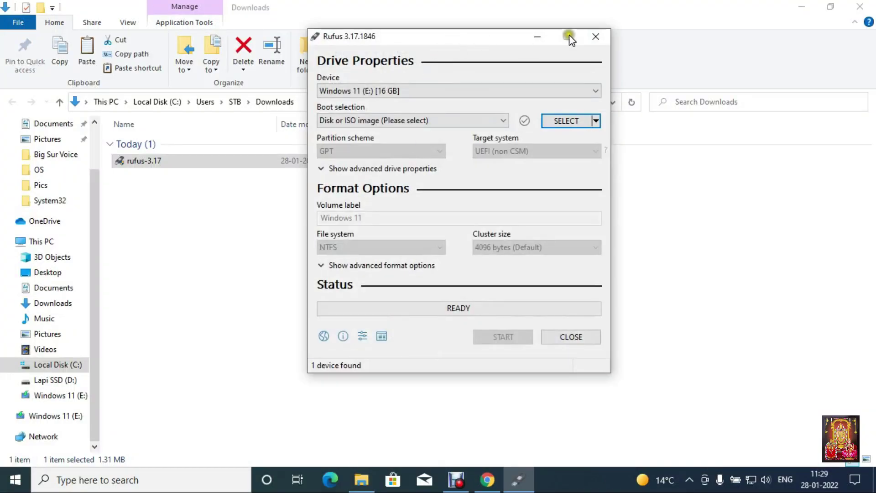
{"action": "left_click", "coordinate": [860, 8]}
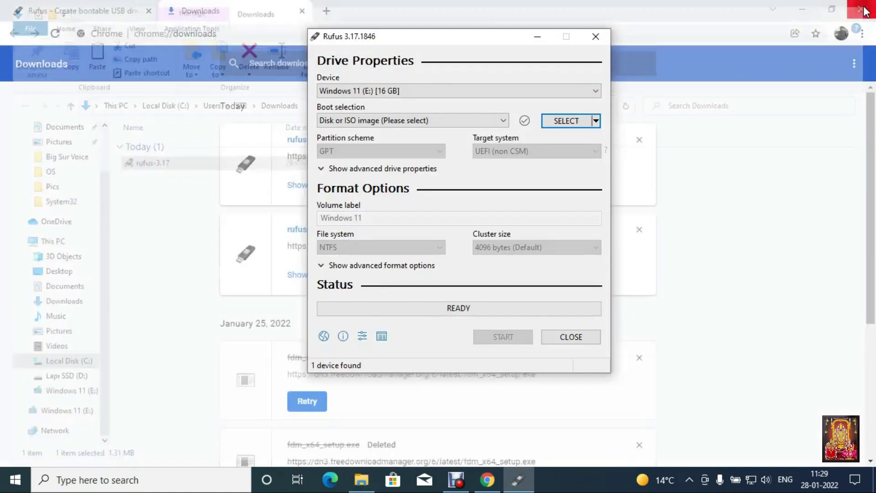
{"action": "left_click", "coordinate": [862, 9]}
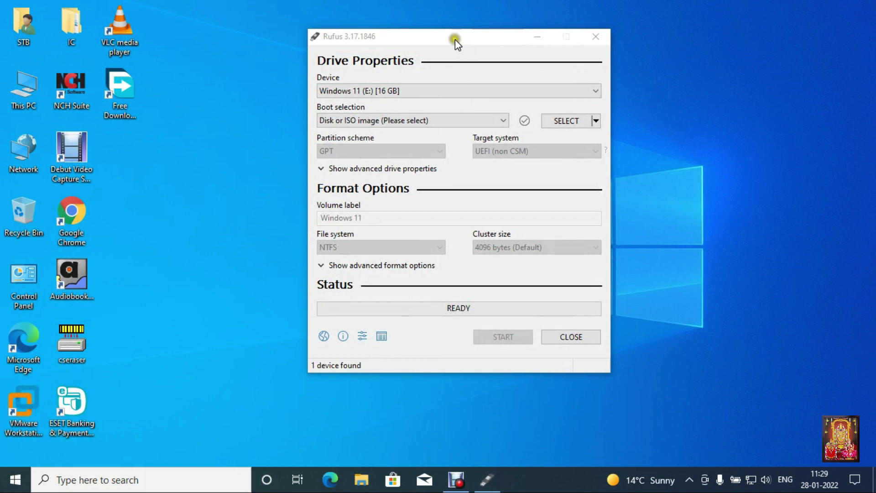
Step: Choose the 16 GB Windows 11 (E:) drive and load Windows11.iso as the boot image
{"action": "left_click_drag", "start_coordinate": [455, 39], "coordinate": [426, 59]}
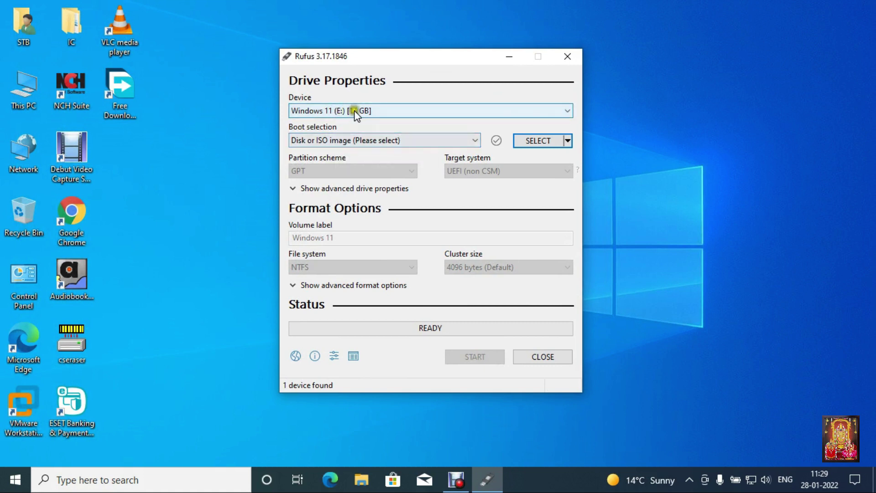
{"action": "left_click", "coordinate": [369, 110]}
{"action": "left_click", "coordinate": [384, 123]}
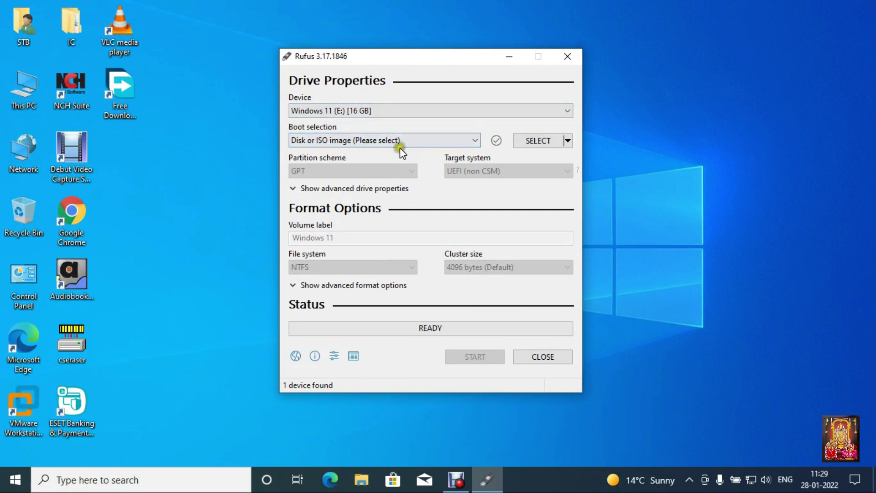
{"action": "left_click", "coordinate": [555, 143]}
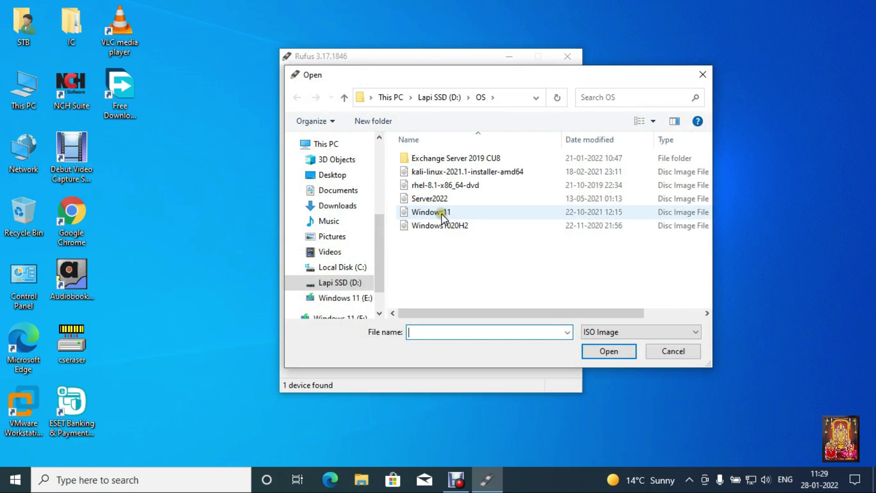
{"action": "left_click", "coordinate": [441, 213]}
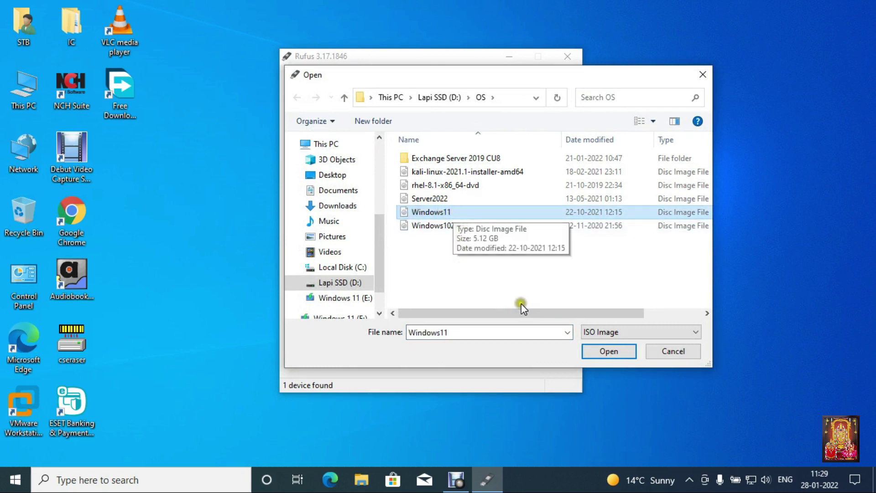
{"action": "left_click", "coordinate": [601, 350]}
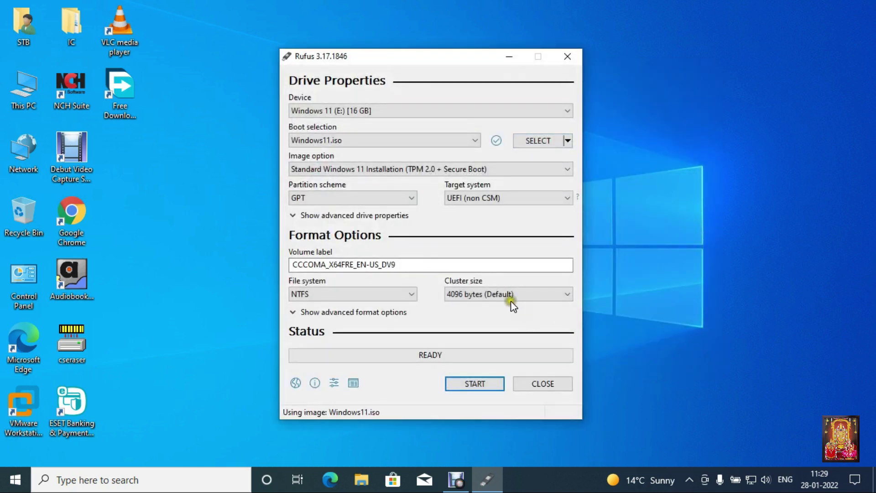
Step: Set the image option to Extended Windows 11 Installation (no TPM / no Secure Boot)
{"action": "mouse_move", "coordinate": [304, 169]}
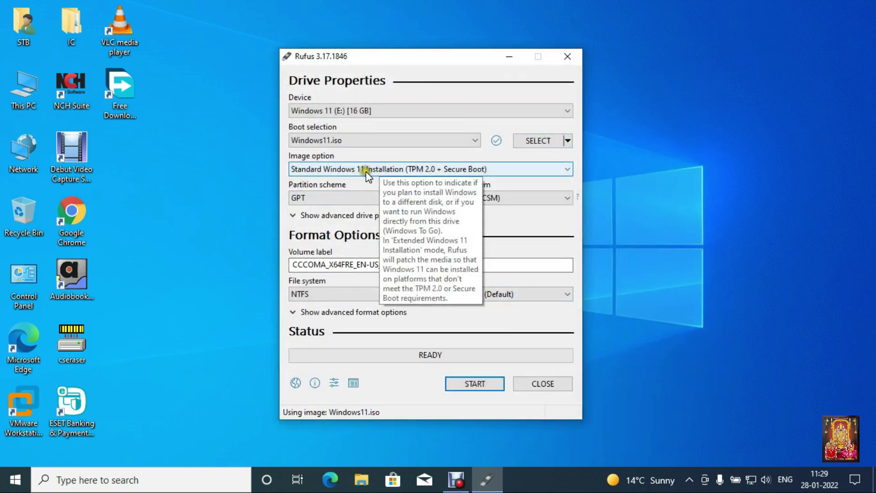
{"action": "left_click", "coordinate": [491, 168]}
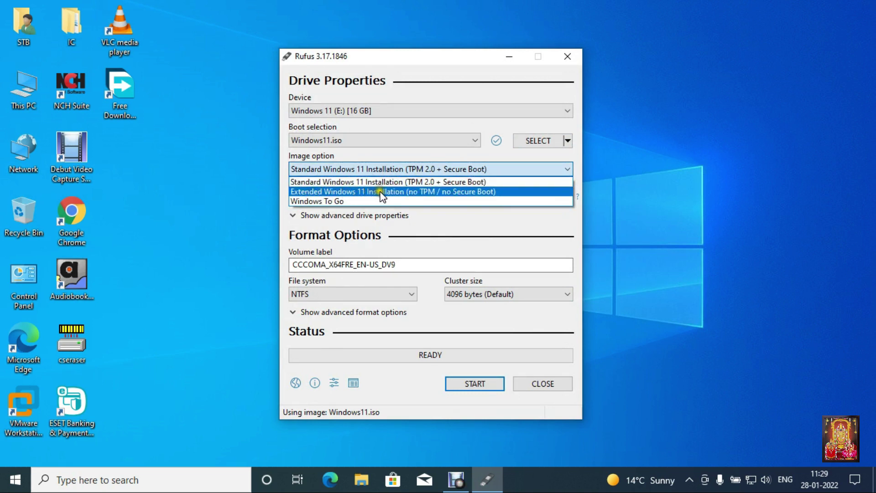
{"action": "left_click", "coordinate": [486, 192]}
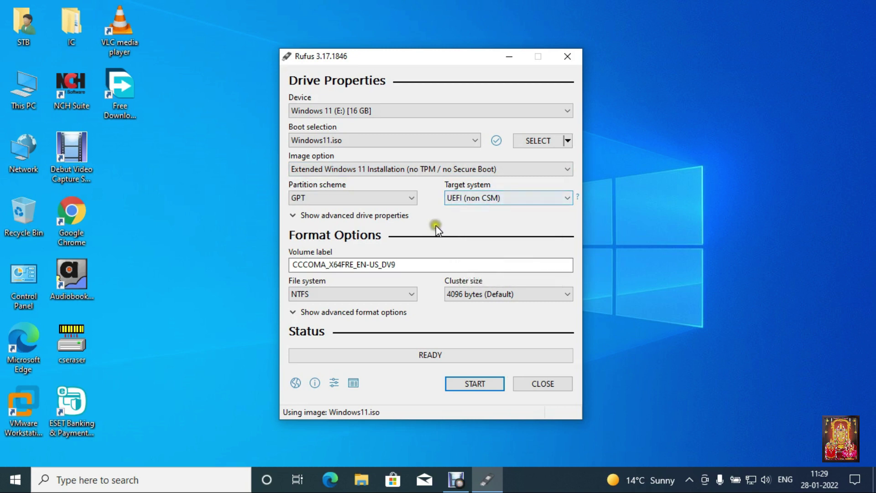
Step: Replace the volume label with Win11
{"action": "left_click", "coordinate": [380, 264]}
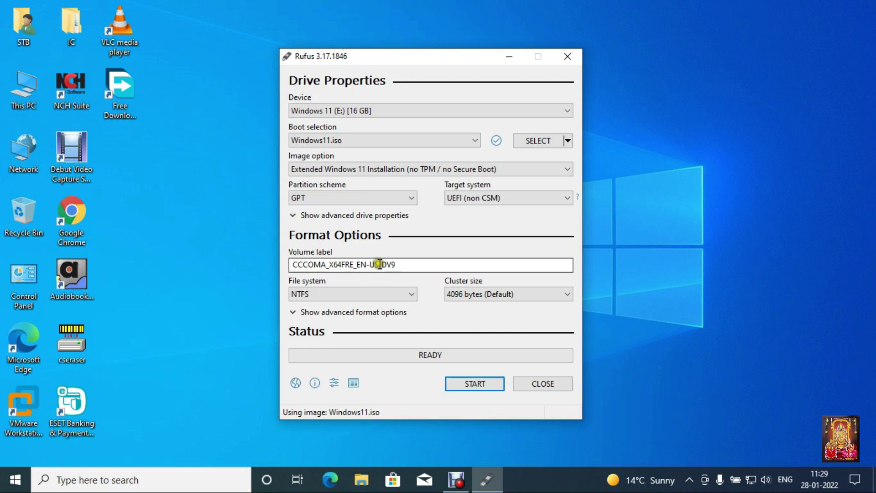
{"action": "left_click_drag", "start_coordinate": [397, 264], "coordinate": [269, 265]}
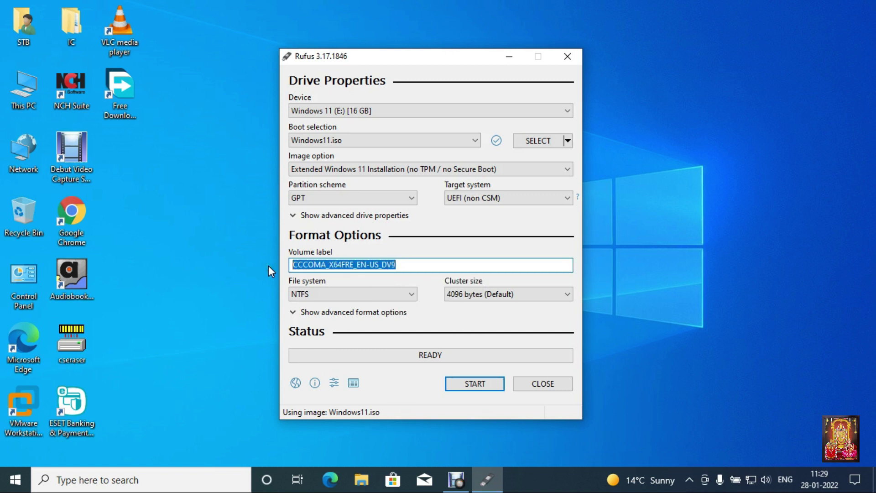
{"action": "type", "text": "Win11"}
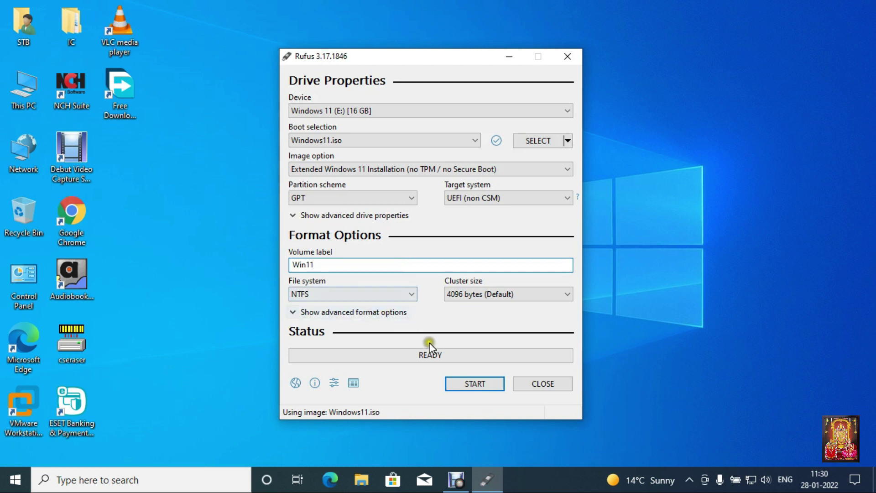
Step: Start writing the image to the USB drive, confirm erasing its data, then close Rufus
{"action": "left_click", "coordinate": [467, 386]}
{"action": "left_click", "coordinate": [467, 386]}
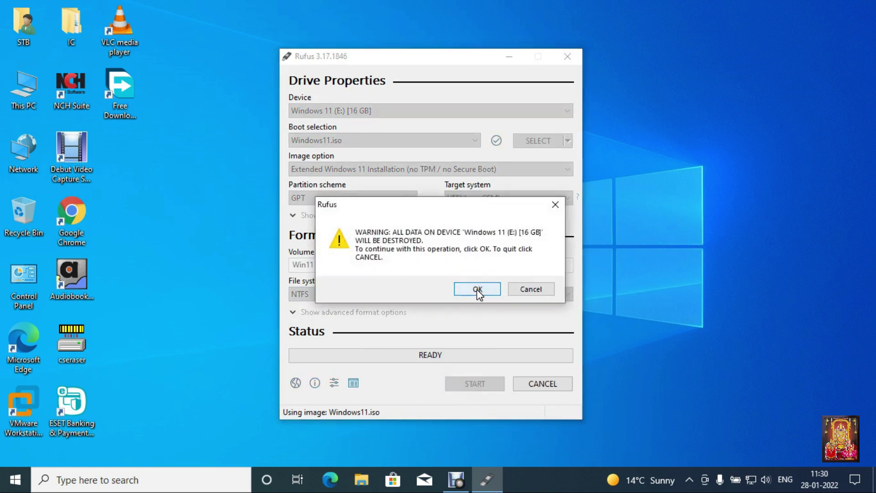
{"action": "left_click", "coordinate": [477, 289]}
{"action": "left_click", "coordinate": [447, 326]}
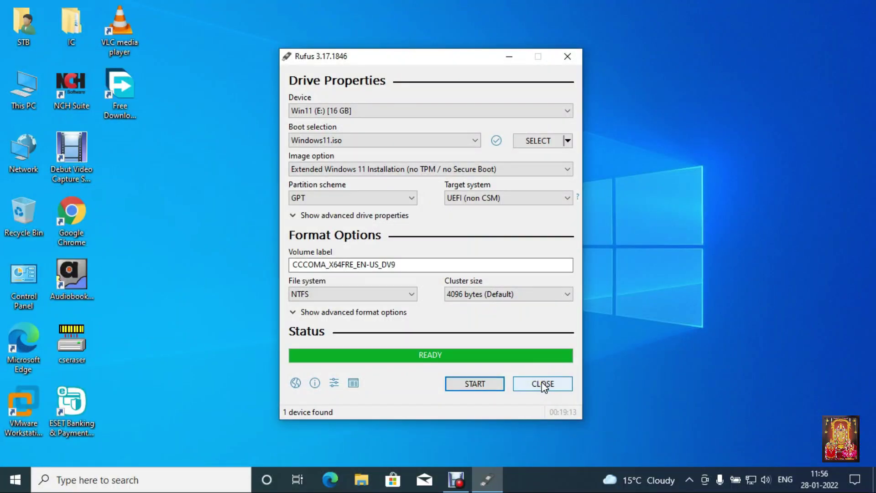
{"action": "left_click", "coordinate": [543, 385]}
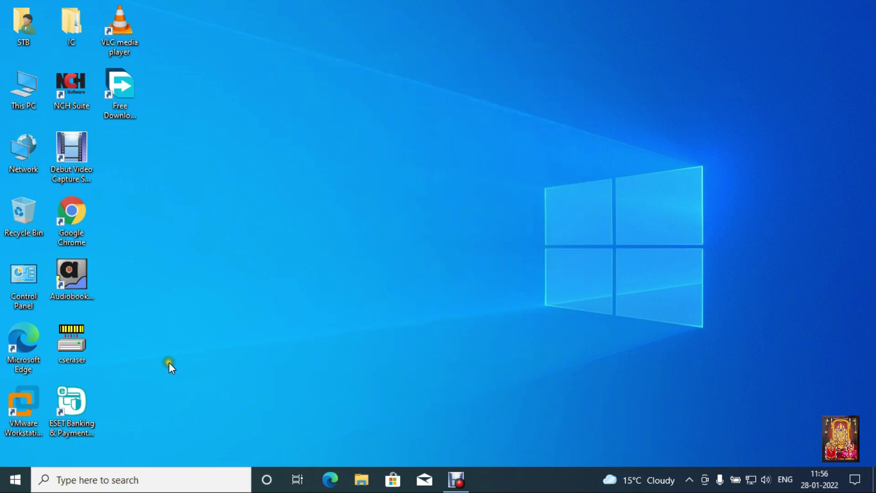
Step: Launch VMware Workstation, power on the Win-11 VM and switch it to full screen
{"action": "right_click", "coordinate": [12, 399]}
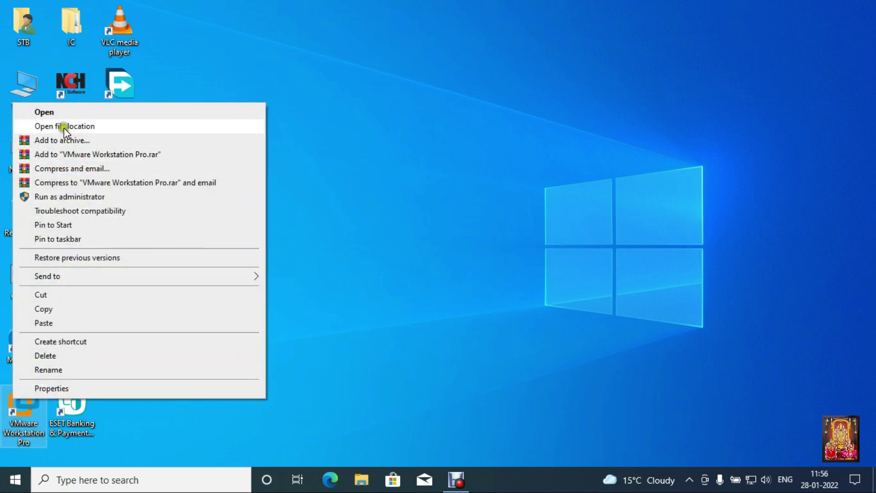
{"action": "left_click", "coordinate": [57, 113]}
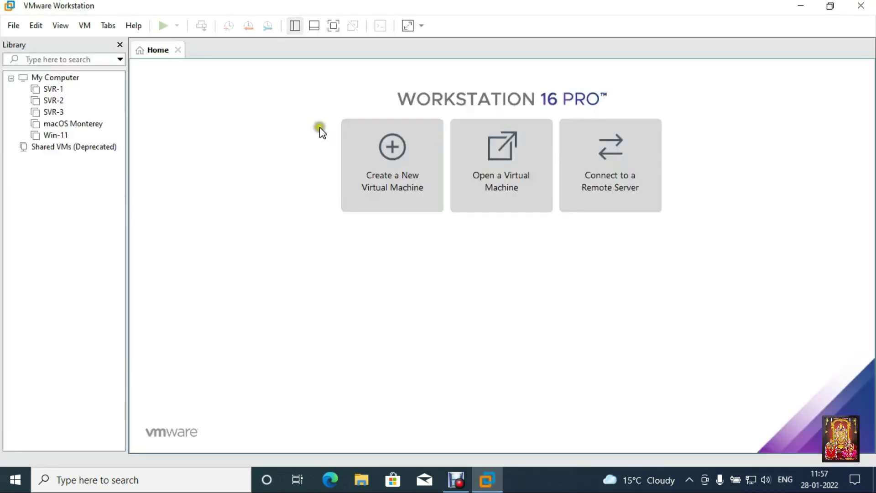
{"action": "left_click", "coordinate": [56, 135]}
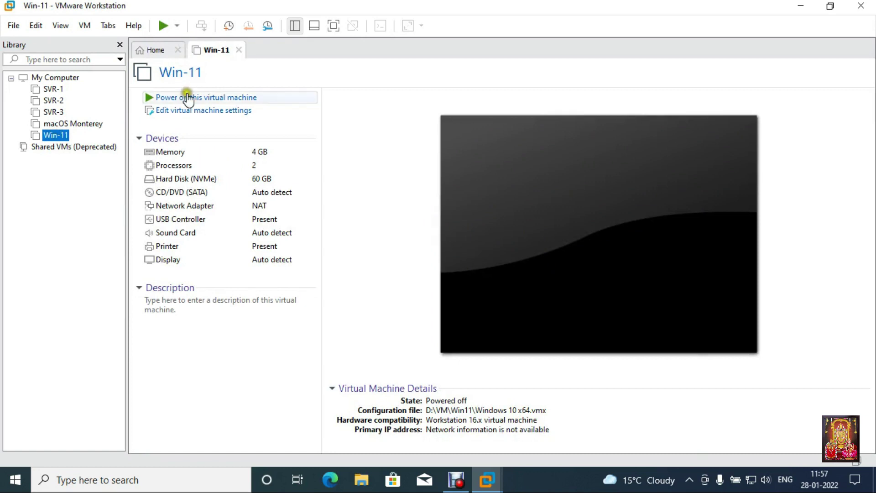
{"action": "left_click", "coordinate": [187, 98]}
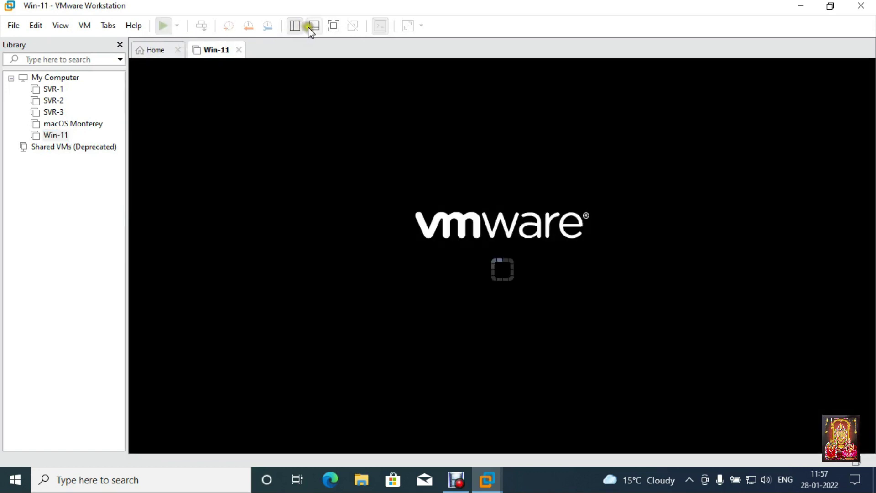
{"action": "left_click", "coordinate": [332, 26]}
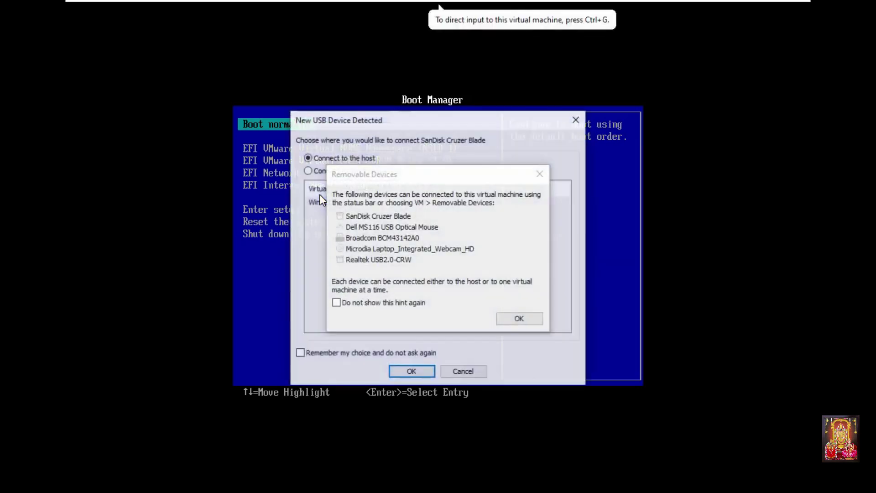
Step: Attach the SanDisk Cruzer Blade USB to the Win-11 VM and dismiss the Removable Devices notice
{"action": "left_click", "coordinate": [339, 171]}
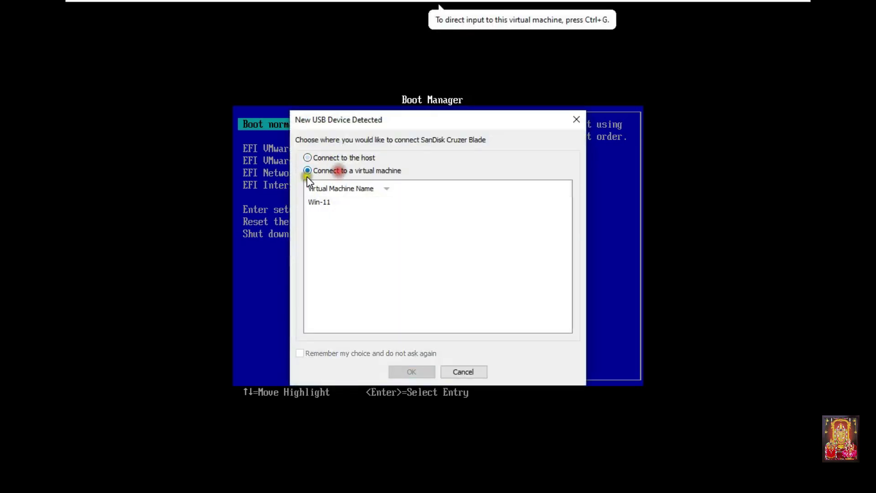
{"action": "left_click", "coordinate": [324, 202]}
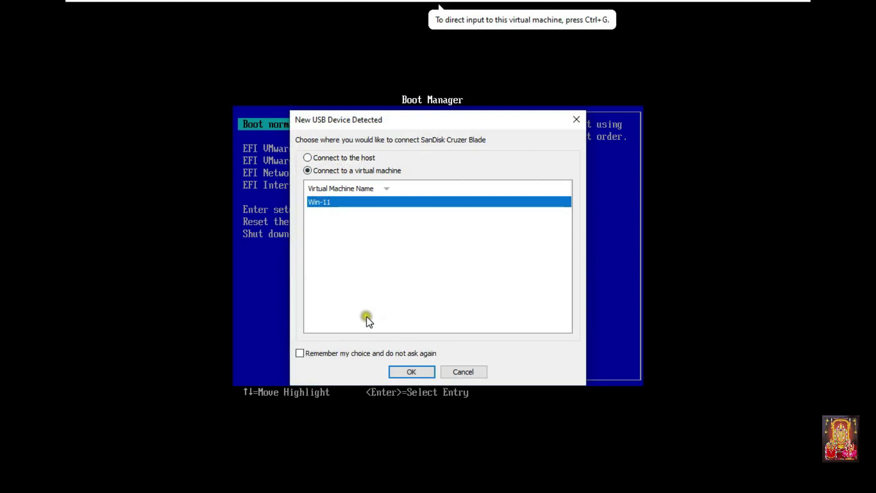
{"action": "left_click", "coordinate": [411, 371]}
{"action": "left_click", "coordinate": [516, 316]}
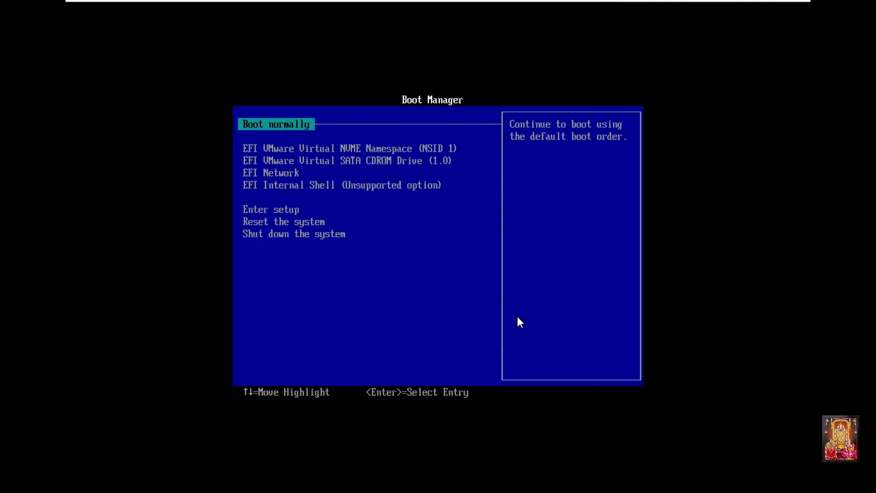
Step: Pick EFI USB Device in the Win-11 Boot Manager to boot from the USB
{"action": "left_click", "coordinate": [516, 316]}
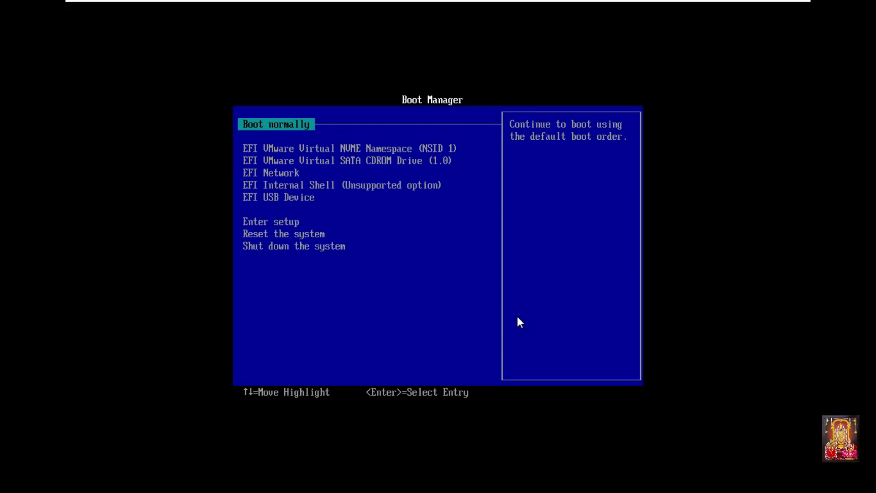
{"action": "key", "text": "Down"}
{"action": "key", "text": "Down"}
{"action": "key", "text": "Down"}
{"action": "key", "text": "Down"}
{"action": "key", "text": "Down"}
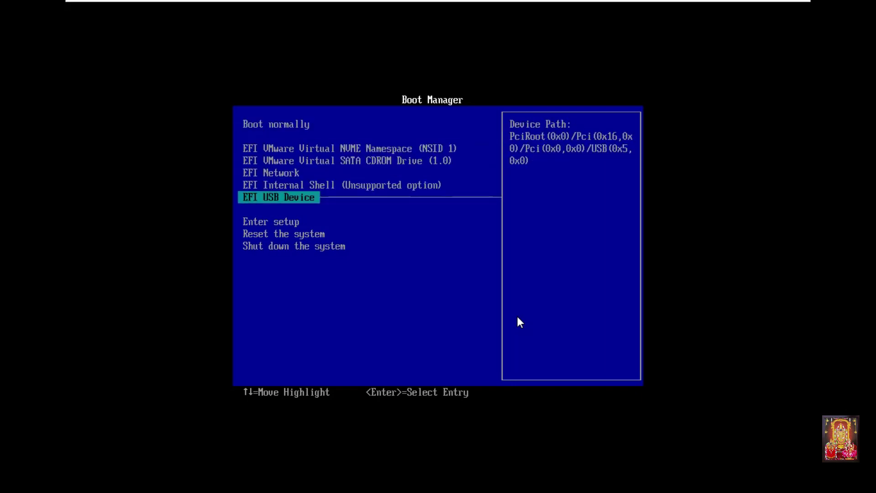
{"action": "key", "text": "Return"}
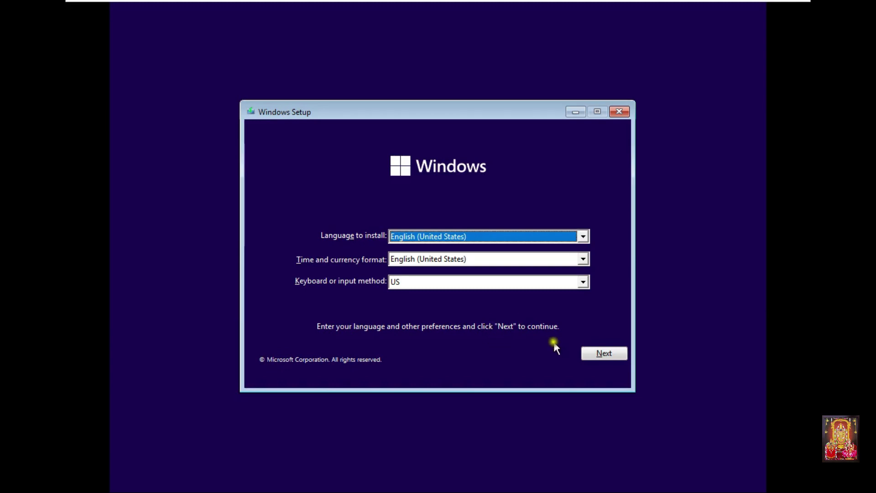
Step: Keep the default language settings, start the install and skip the product key
{"action": "left_click", "coordinate": [597, 354]}
{"action": "left_click", "coordinate": [426, 250]}
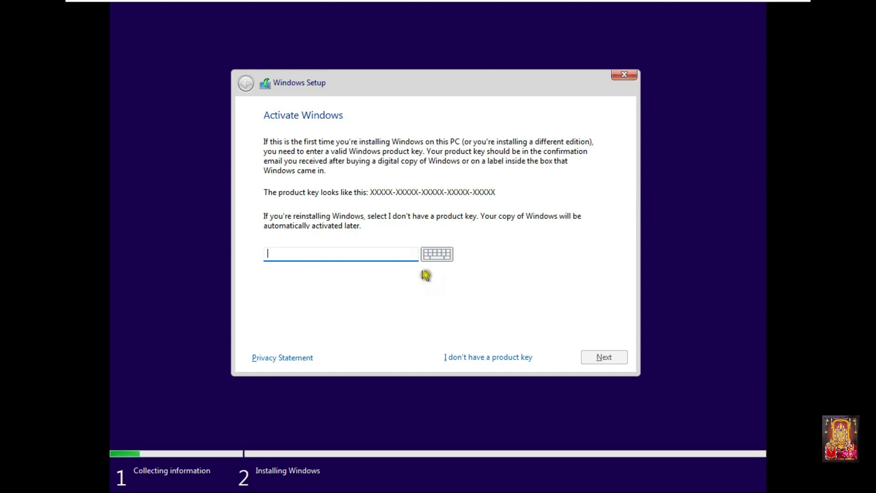
{"action": "left_click", "coordinate": [488, 357]}
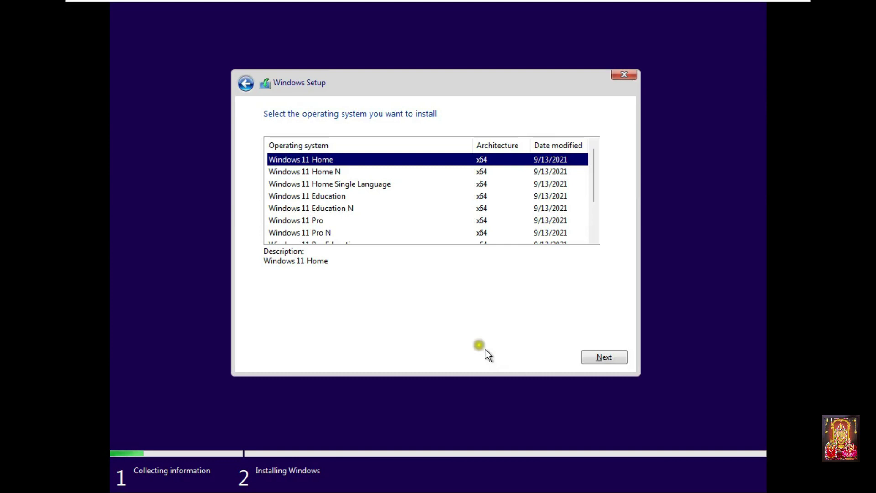
Step: Choose Windows 11 Education and accept the Microsoft license terms
{"action": "left_click", "coordinate": [335, 196]}
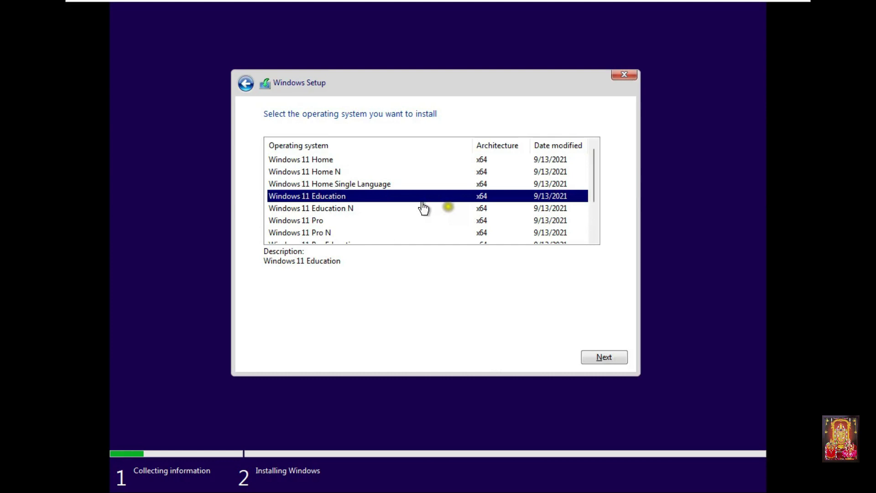
{"action": "left_click", "coordinate": [592, 356]}
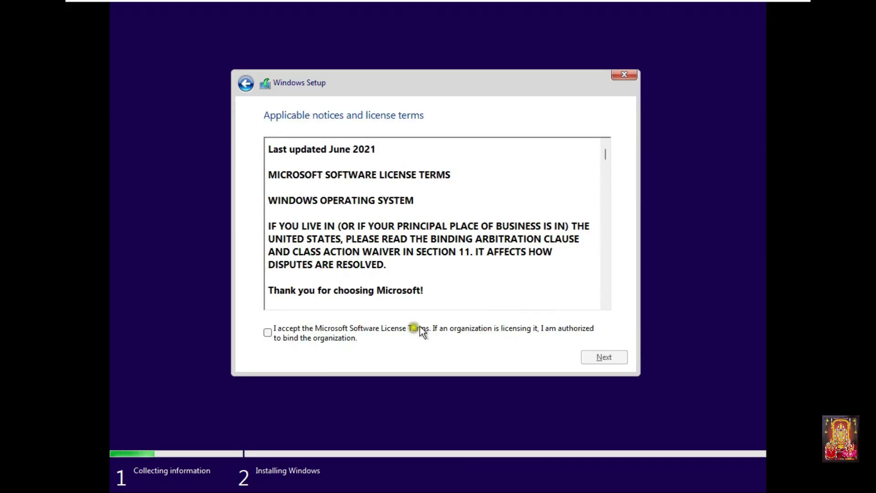
{"action": "left_click", "coordinate": [358, 328]}
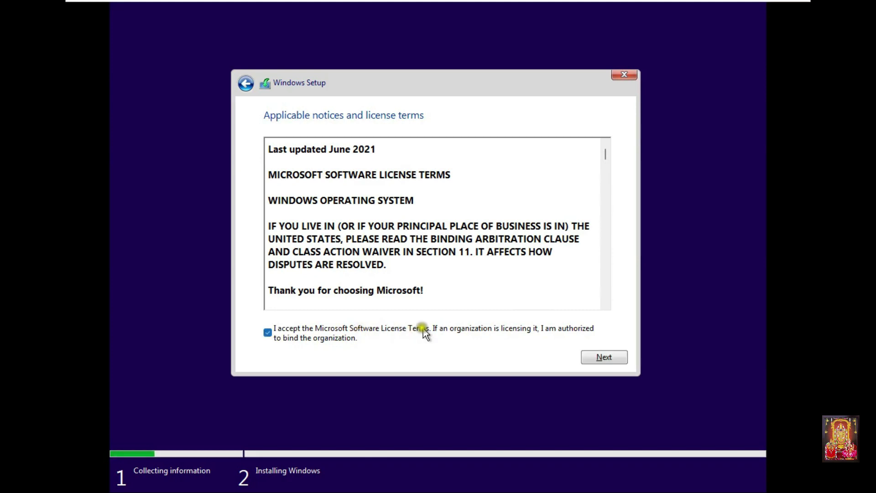
{"action": "left_click", "coordinate": [601, 355]}
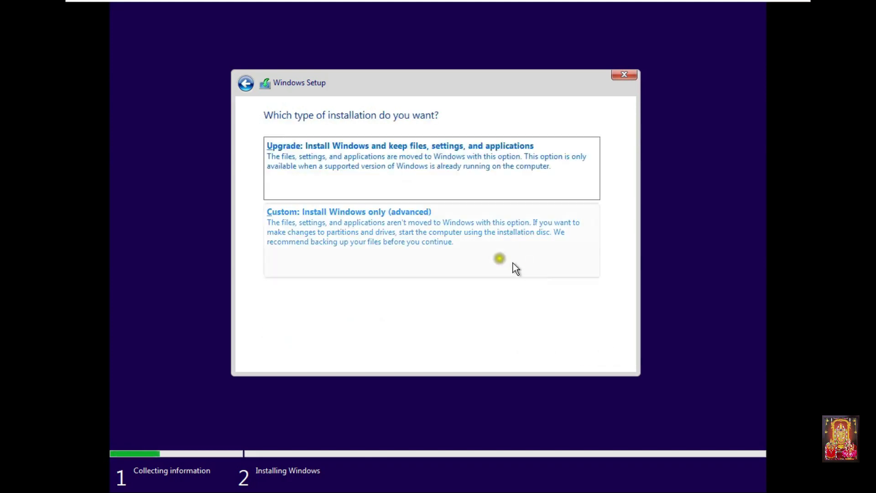
Step: Custom-install Windows 11 on a new 61440 MB partition spanning the 60 GB drive
{"action": "left_click", "coordinate": [382, 238]}
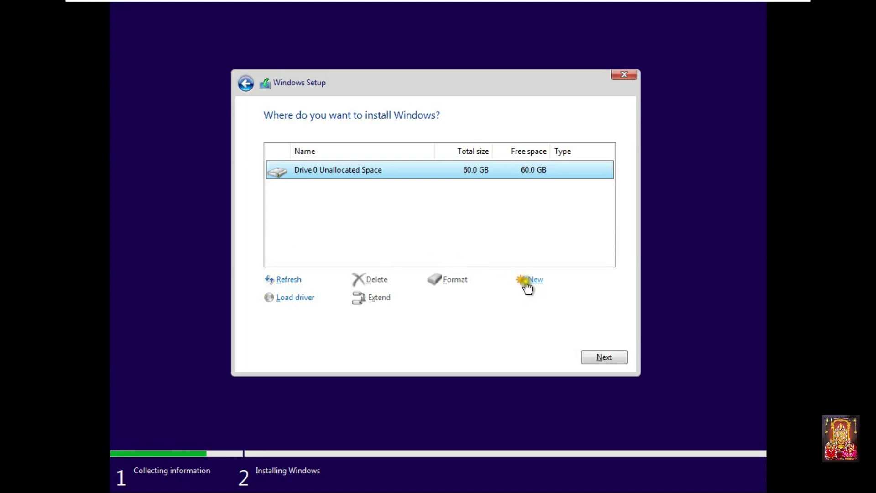
{"action": "left_click", "coordinate": [529, 281]}
{"action": "left_click", "coordinate": [548, 299]}
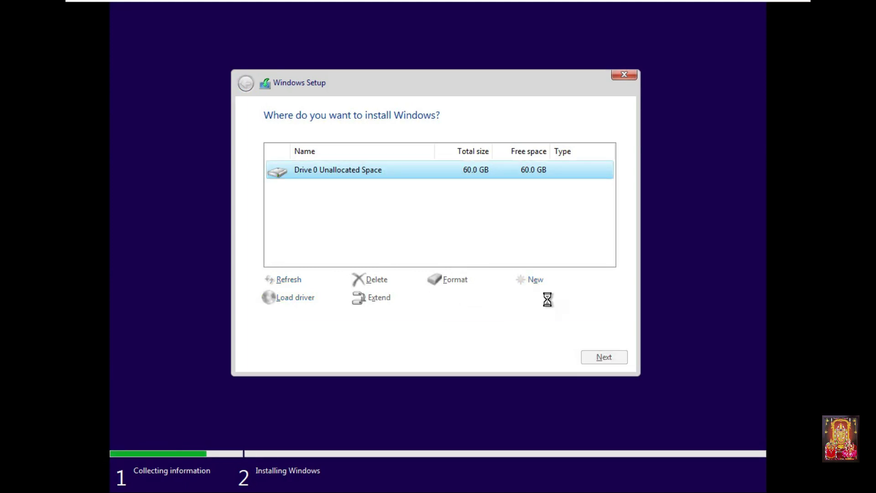
{"action": "left_click", "coordinate": [535, 298]}
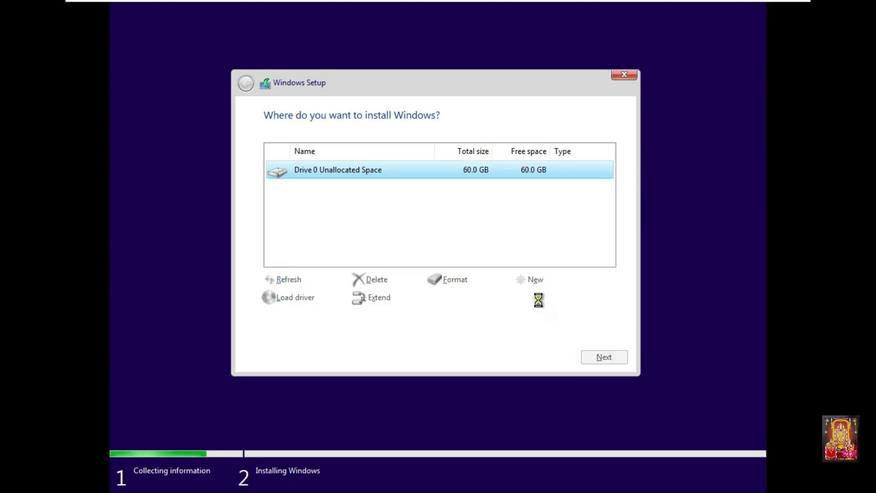
{"action": "left_click", "coordinate": [600, 357]}
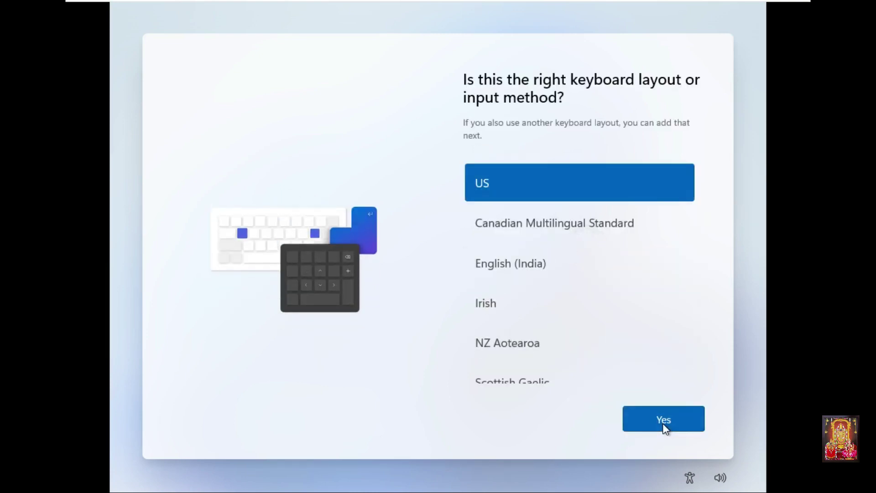
Step: Set English (India) as the keyboard layout and bring up the alternative sign-in options
{"action": "left_click", "coordinate": [508, 267]}
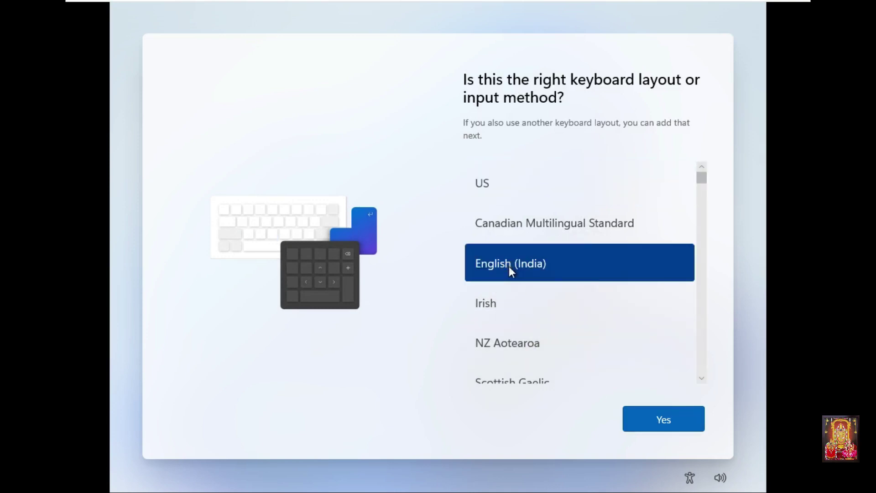
{"action": "left_click", "coordinate": [664, 413]}
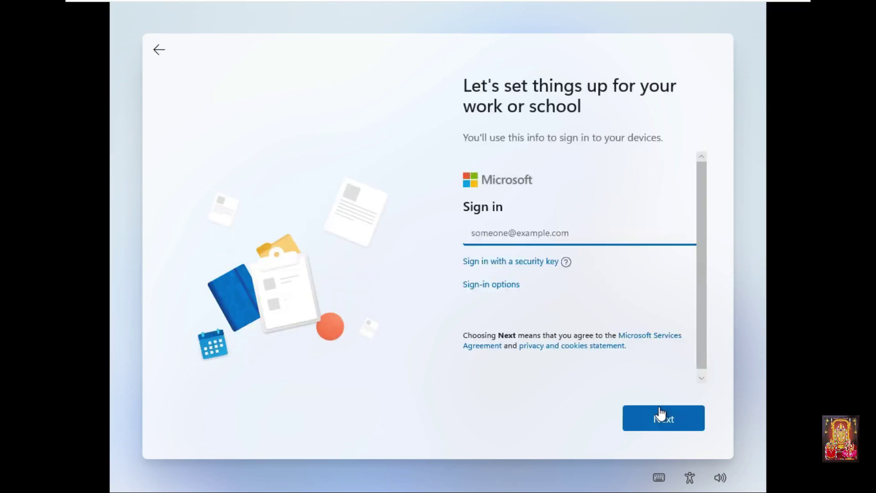
{"action": "left_click", "coordinate": [660, 412]}
{"action": "left_click", "coordinate": [470, 294]}
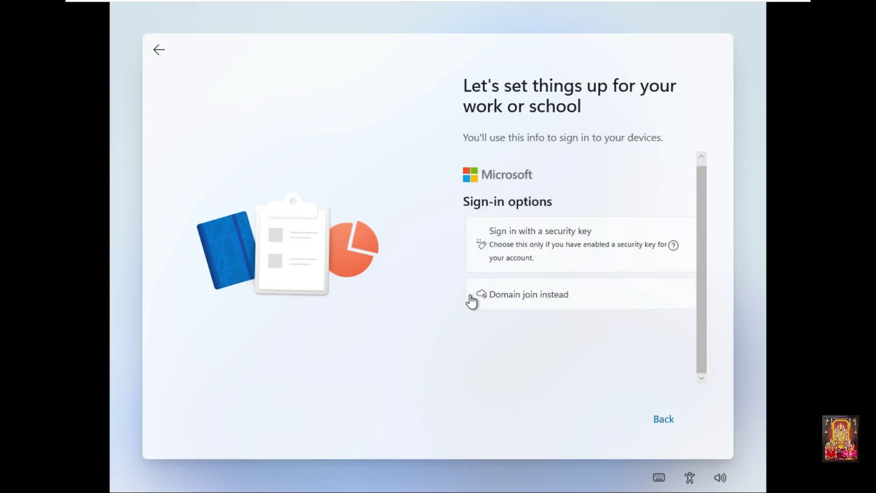
Step: Choose domain join and create a local account with a user name and confirmed password
{"action": "left_click", "coordinate": [529, 296]}
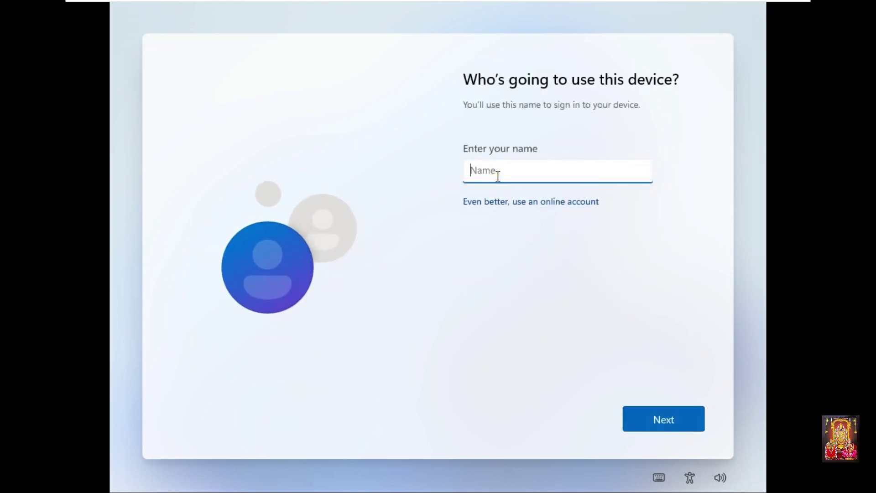
{"action": "type", "text": "Admin"}
{"action": "left_click", "coordinate": [644, 427]}
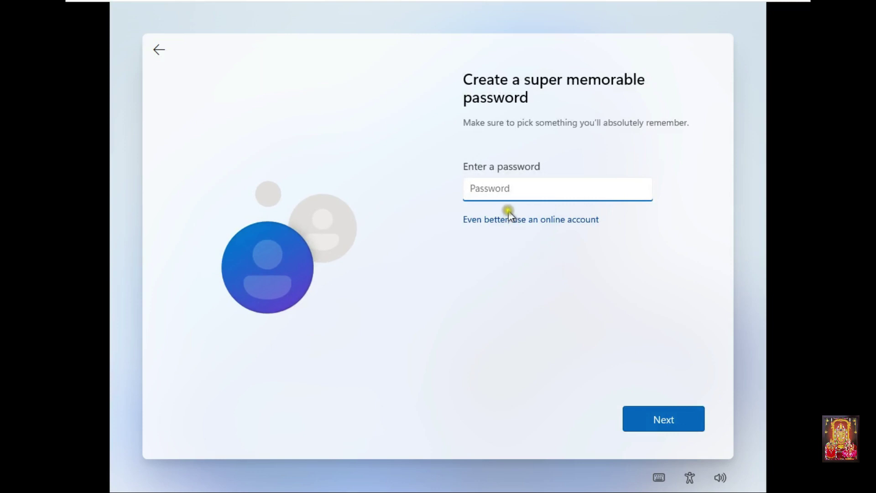
{"action": "type", "text": "••"}
{"action": "left_click", "coordinate": [510, 219]}
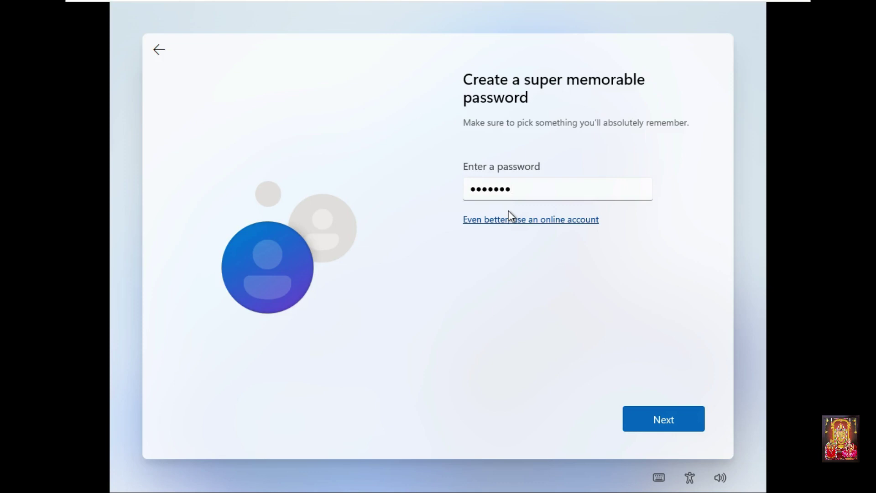
{"action": "left_click", "coordinate": [661, 417]}
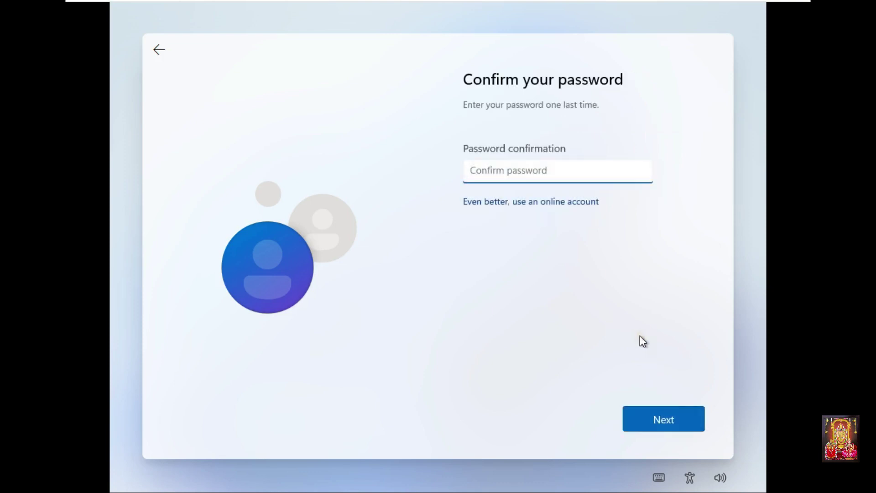
{"action": "type", "text": "1"}
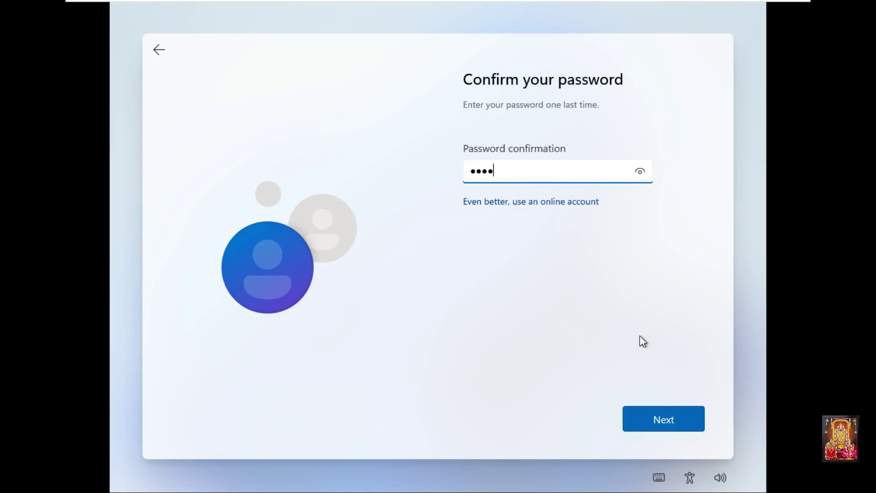
{"action": "left_click", "coordinate": [667, 421]}
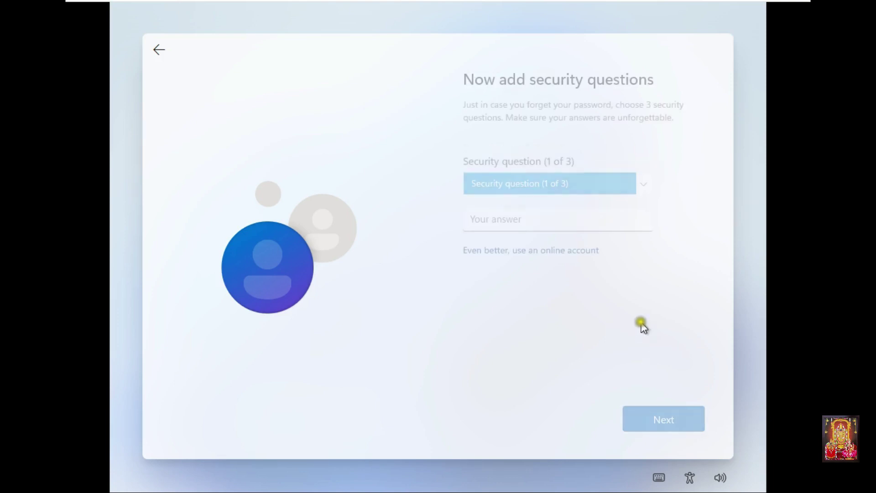
Step: Answer the first pet's name, oldest cousin and first school security questions
{"action": "left_click", "coordinate": [538, 188]}
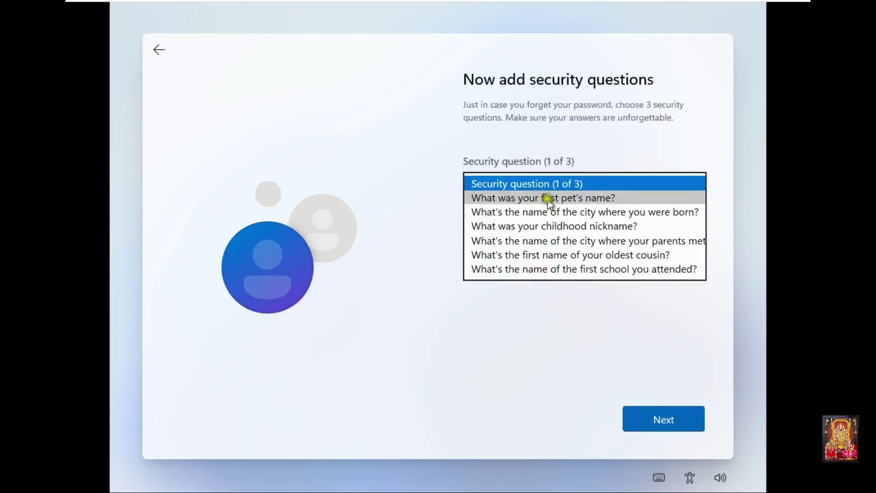
{"action": "left_click", "coordinate": [543, 190]}
{"action": "type", "text": "a"}
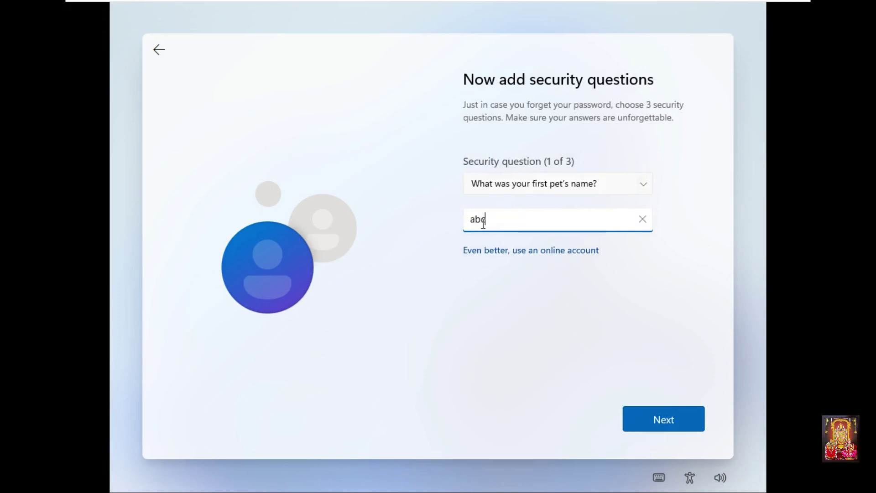
{"action": "type", "text": "bc"}
{"action": "left_click", "coordinate": [639, 418]}
{"action": "left_click", "coordinate": [556, 184]}
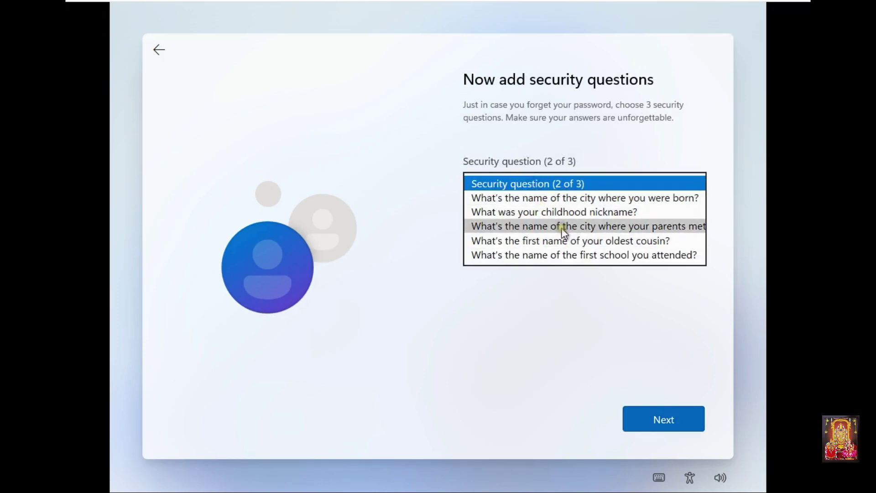
{"action": "left_click", "coordinate": [568, 241]}
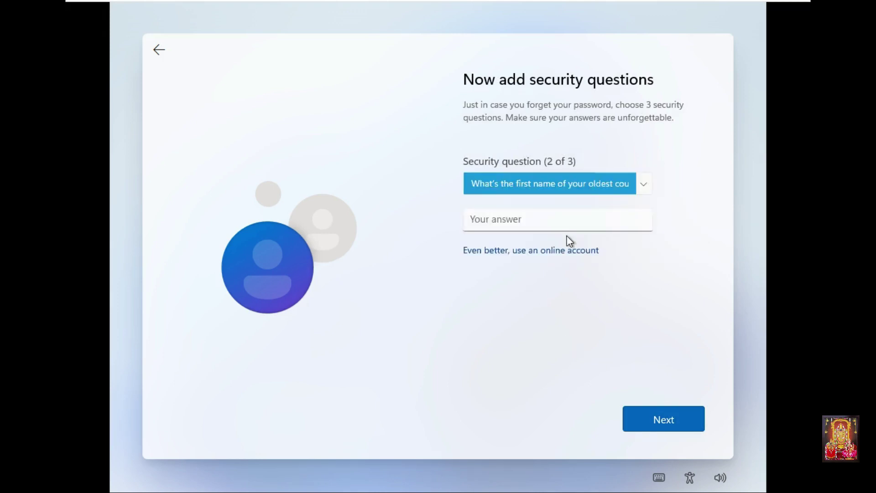
{"action": "left_click", "coordinate": [551, 225]}
{"action": "type", "text": "abc"}
{"action": "left_click", "coordinate": [662, 417]}
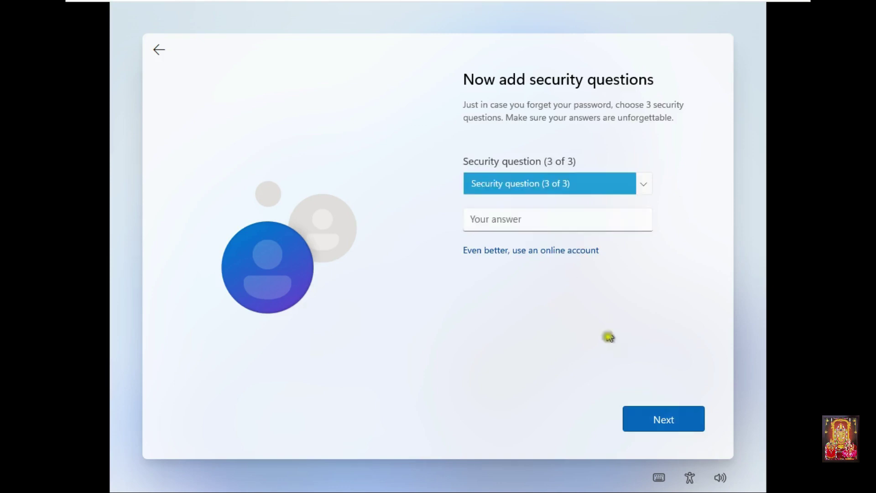
{"action": "left_click", "coordinate": [554, 184]}
{"action": "left_click", "coordinate": [552, 241]}
{"action": "left_click", "coordinate": [498, 220]}
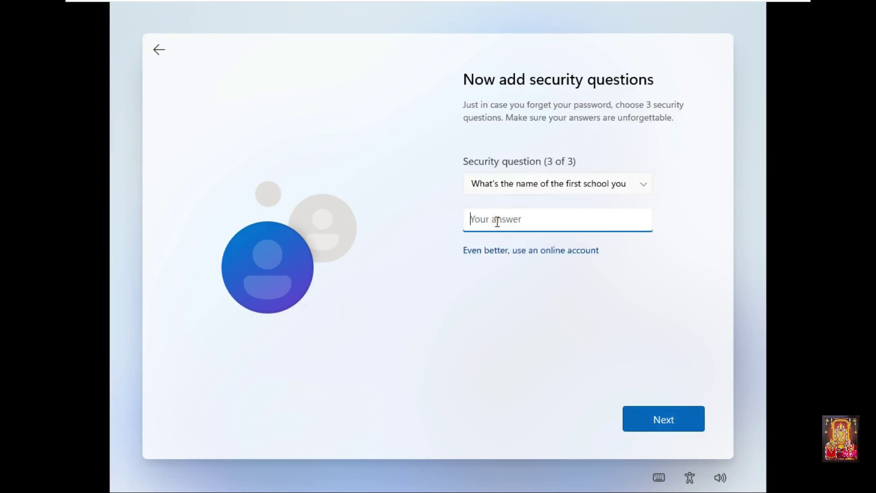
{"action": "type", "text": "a"}
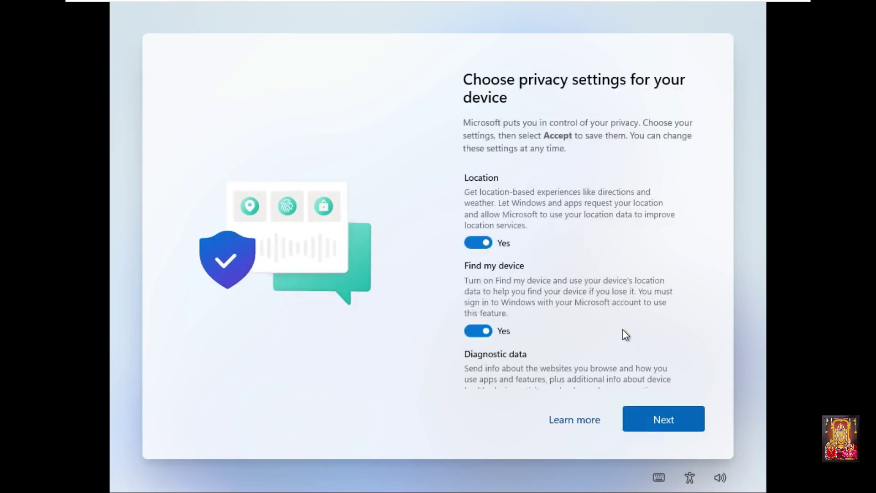
Step: Accept the privacy settings and let setup finish to the Windows 11 desktop
{"action": "left_click", "coordinate": [664, 430]}
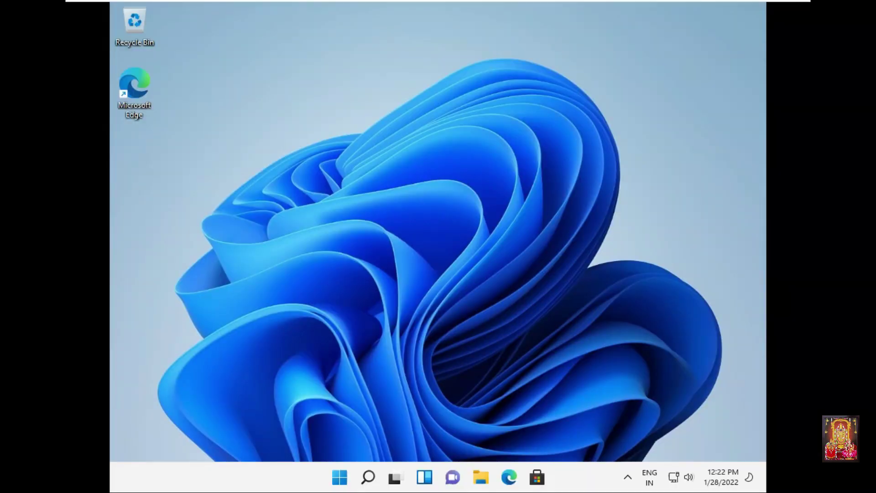
Step: Open the Start menu on the new desktop and close it again
{"action": "key", "text": "super"}
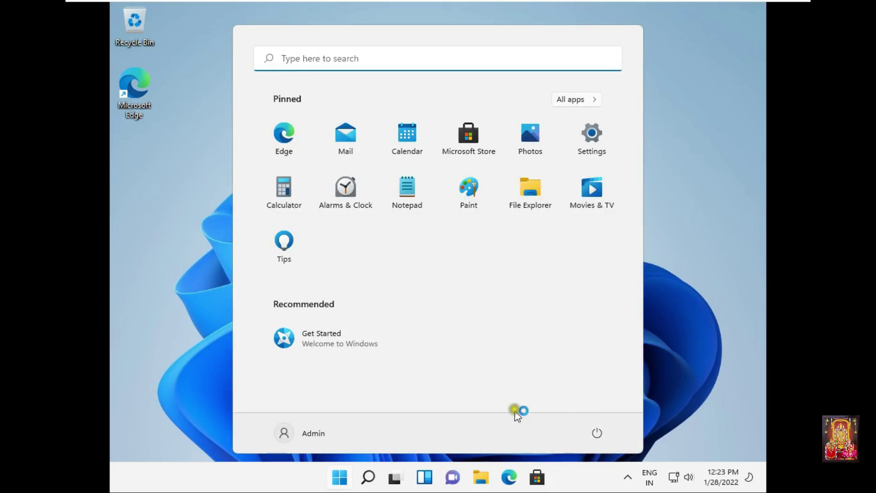
{"action": "left_click", "coordinate": [285, 433]}
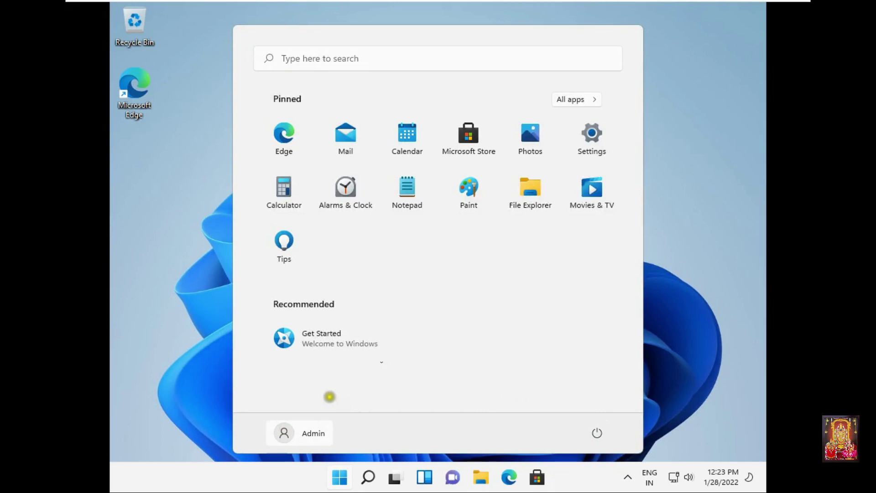
{"action": "left_click", "coordinate": [115, 141]}
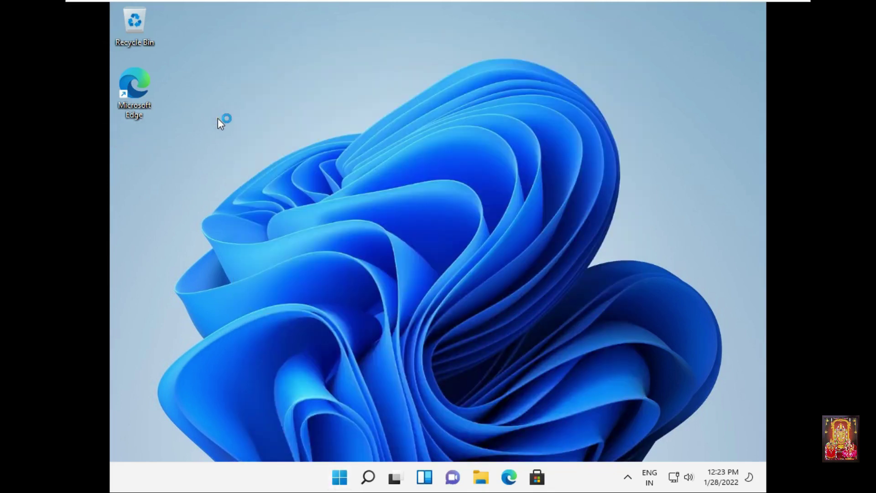
Step: Check the desktop context menu, then bring up the Start button's quick-access admin menu
{"action": "right_click", "coordinate": [308, 135]}
{"action": "mouse_move", "coordinate": [307, 135]}
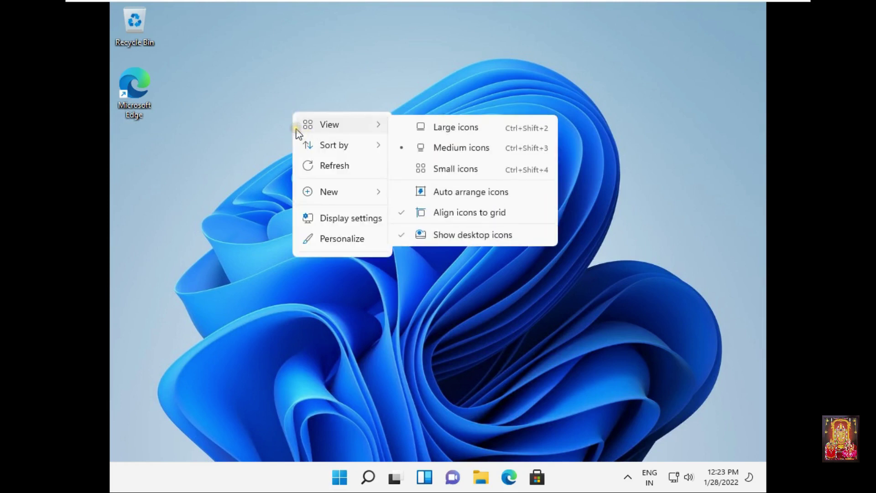
{"action": "left_click", "coordinate": [209, 168]}
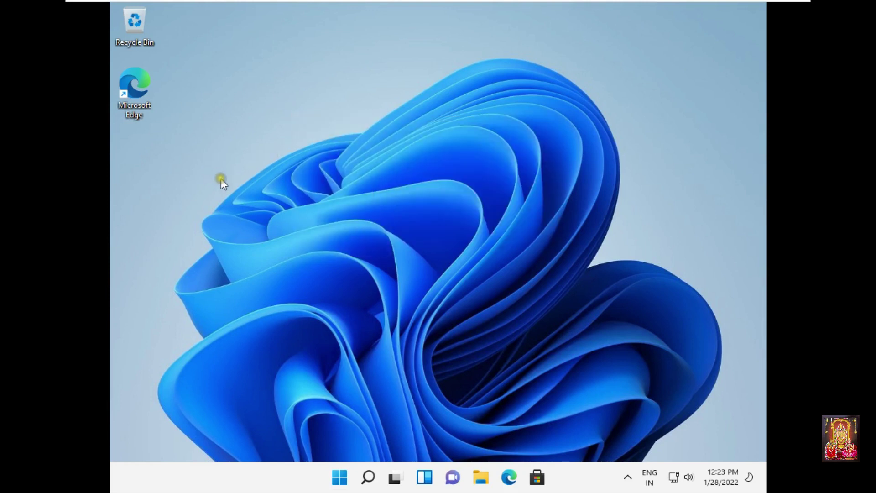
{"action": "right_click", "coordinate": [221, 179]}
{"action": "left_click", "coordinate": [167, 199]}
{"action": "right_click", "coordinate": [339, 477]}
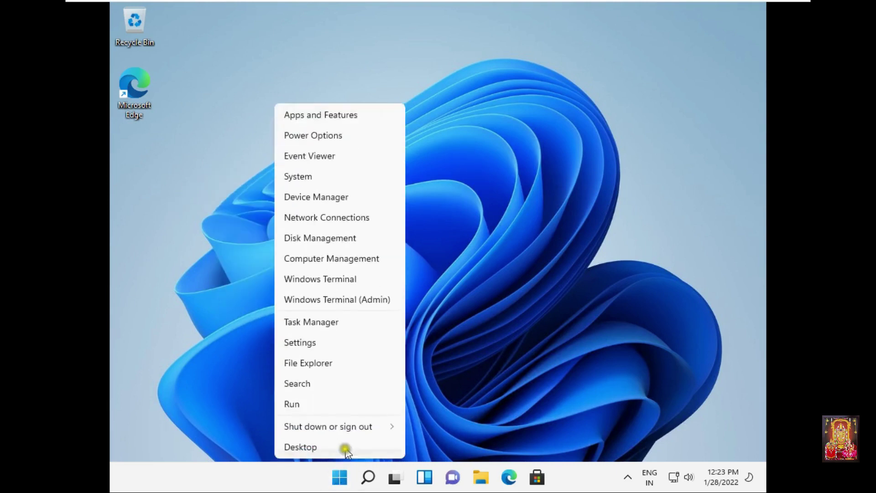